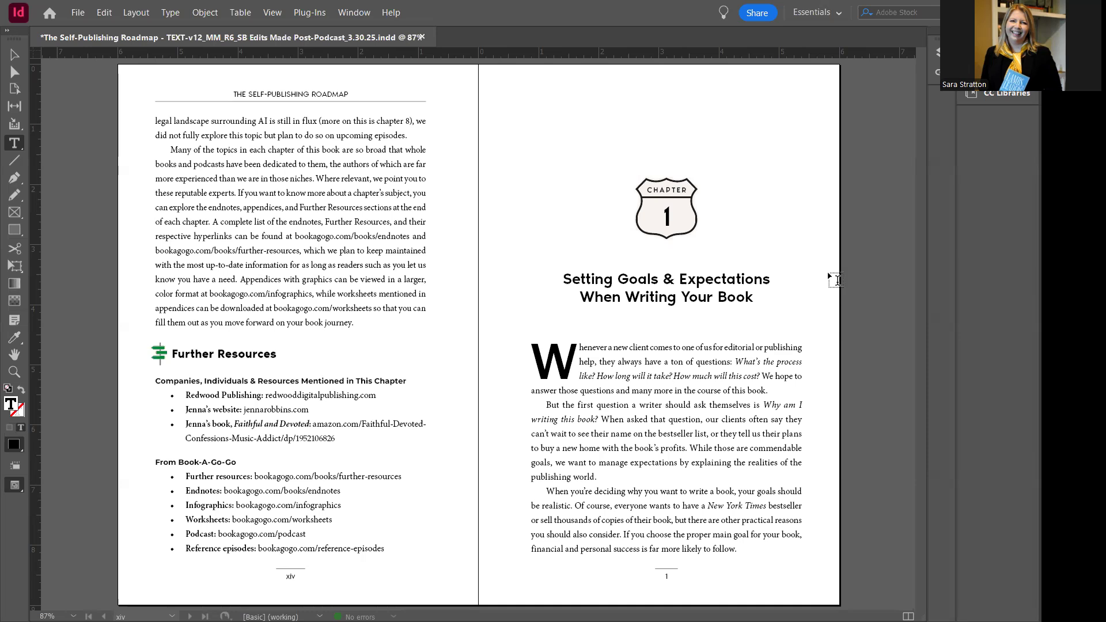
Step: Append to page 1's text "In order to find a goal that will work for you, think about what success means for you once your book comes out."
left_click(743, 548)
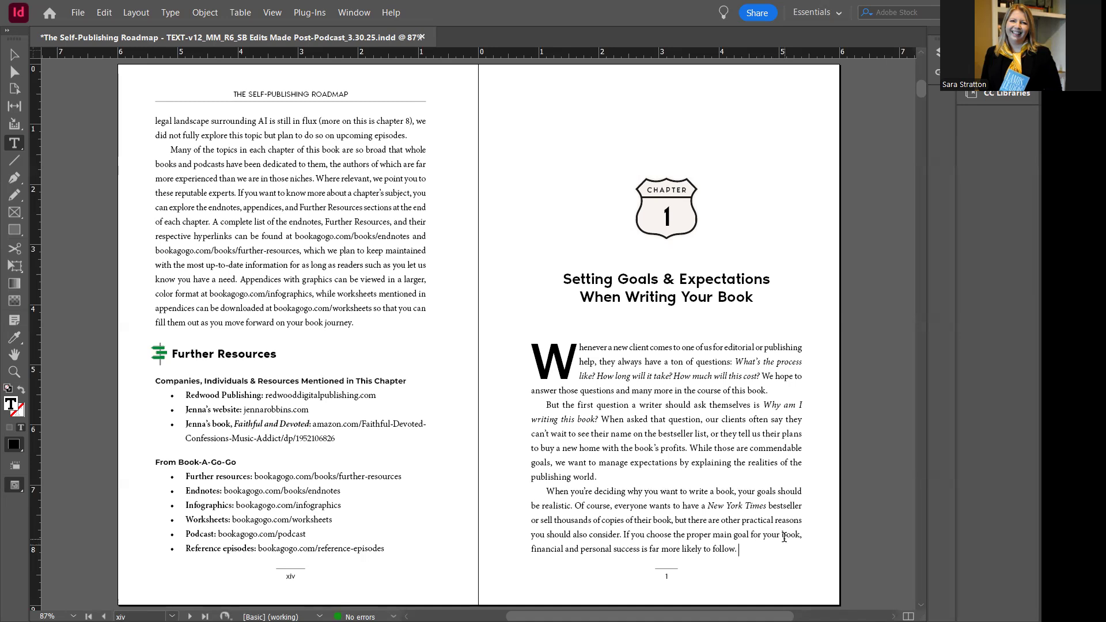
scroll(784, 537, "right", 2)
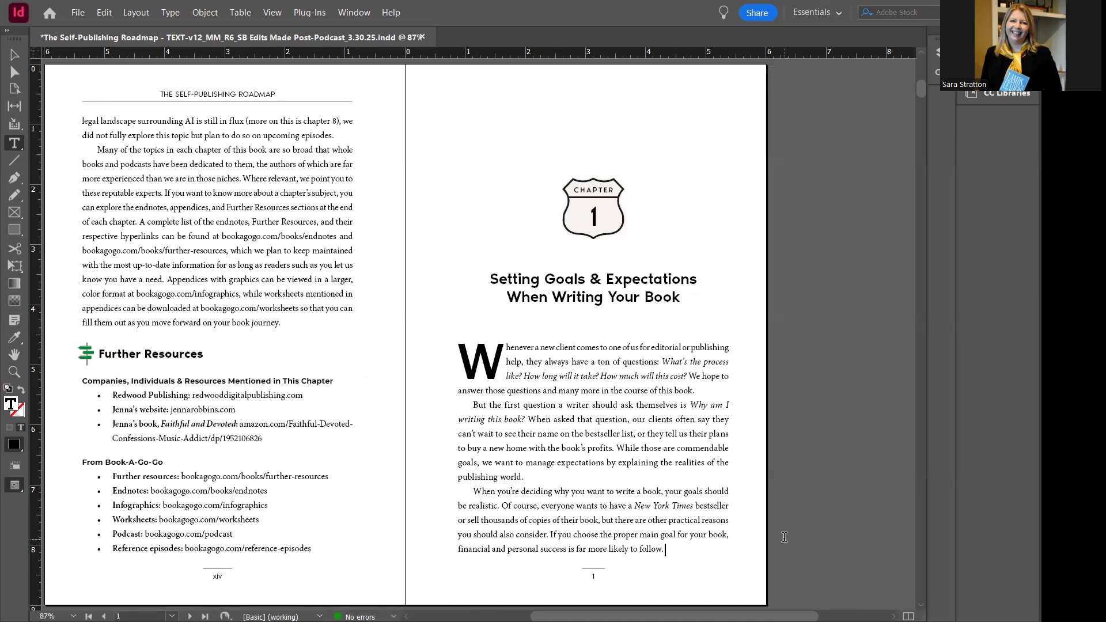
scroll(784, 537, "right", 1)
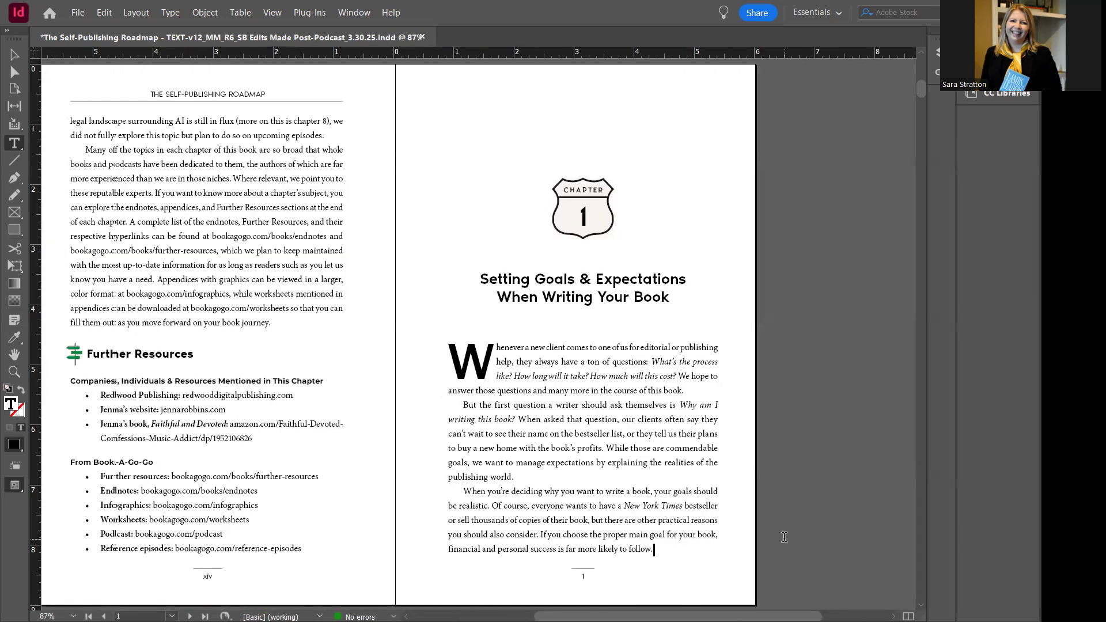
scroll(783, 537, "up", 1)
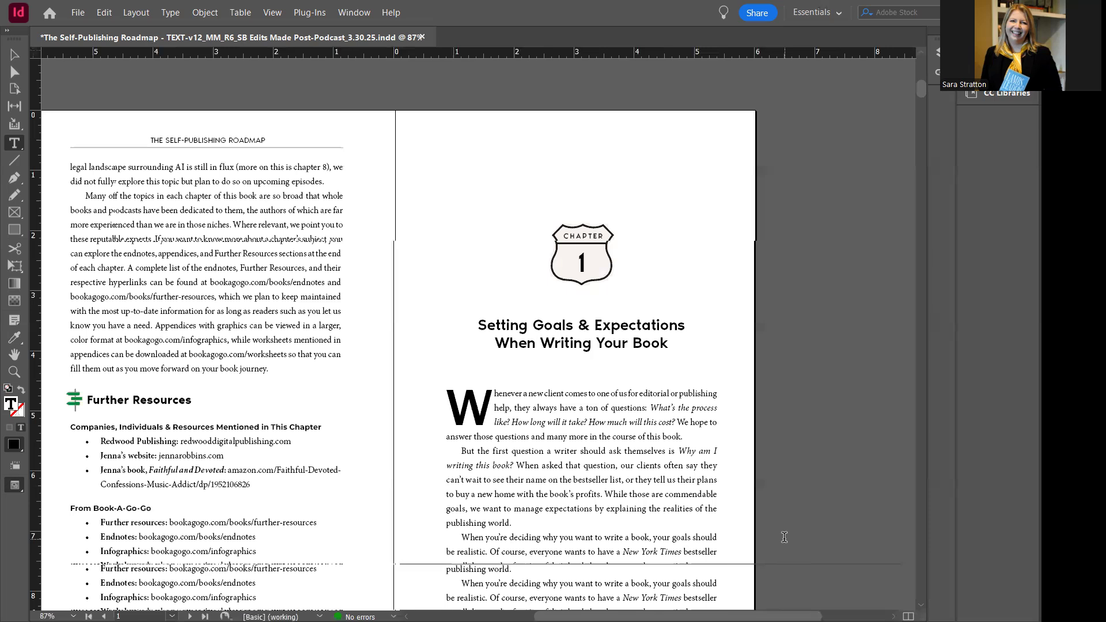
scroll(784, 537, "down", 15)
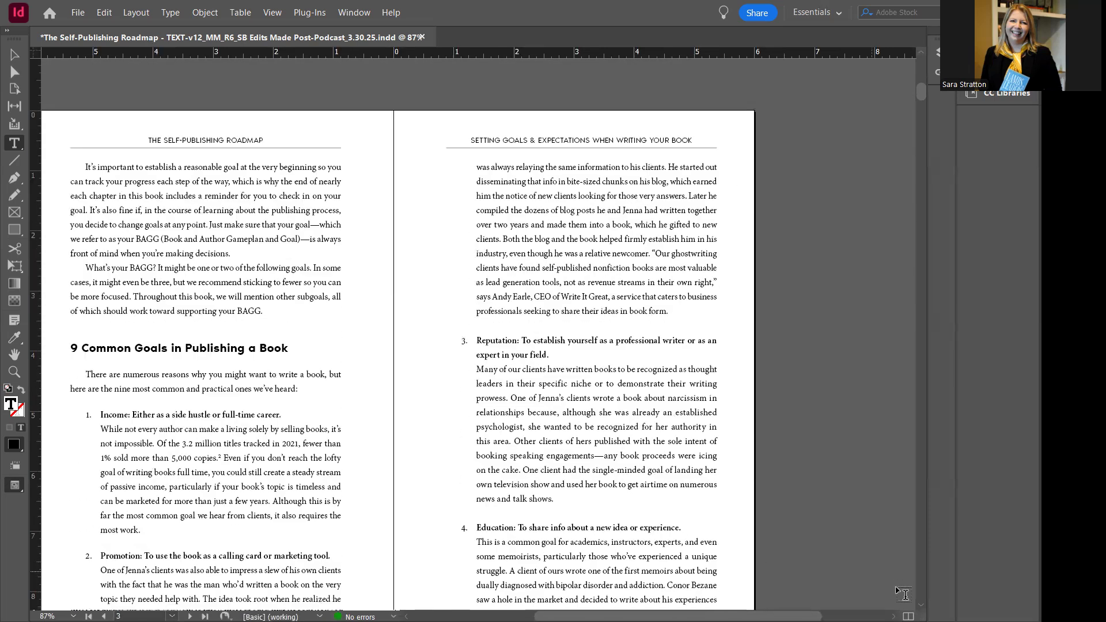
scroll(393, 338, "down", 1)
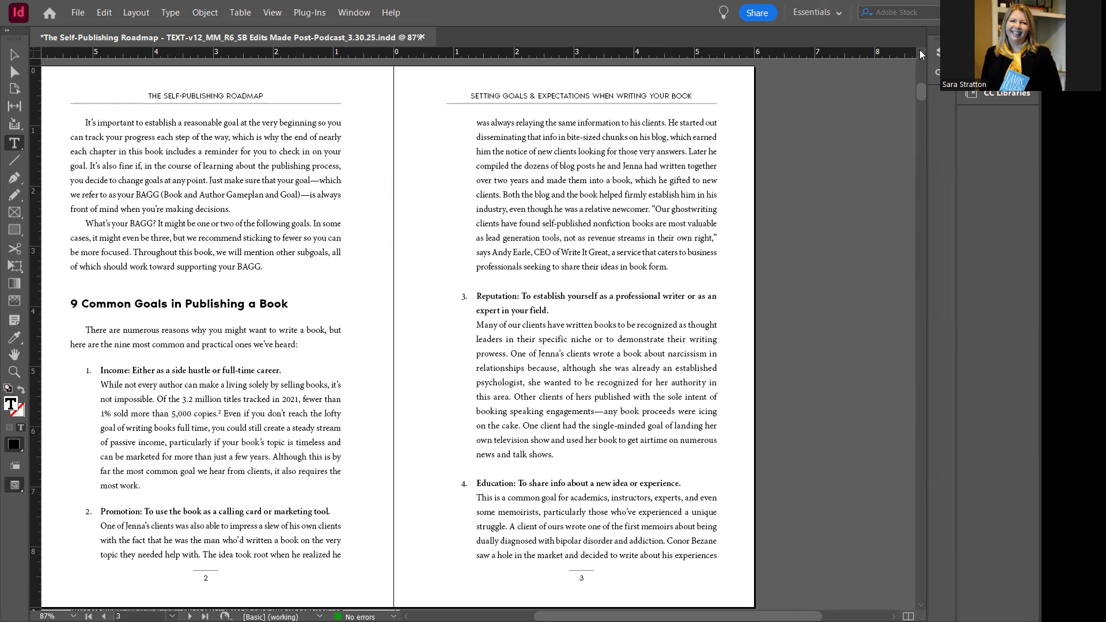
scroll(921, 55, "up", 5)
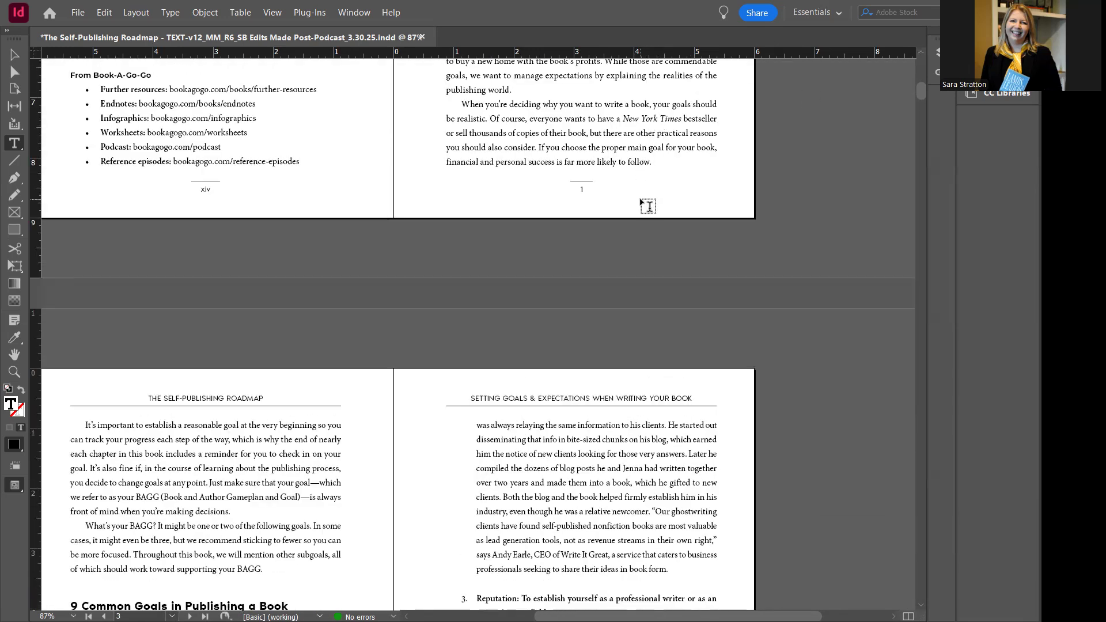
type("In order to find a goal that will work for you, think about what success means for you once your book comes out.")
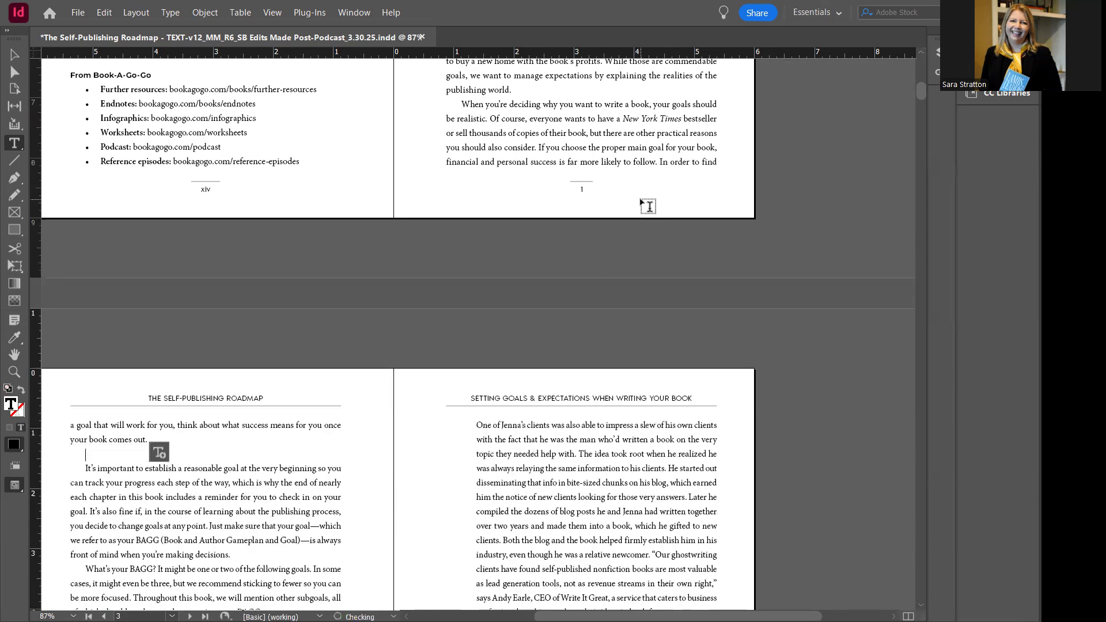
key("Delete")
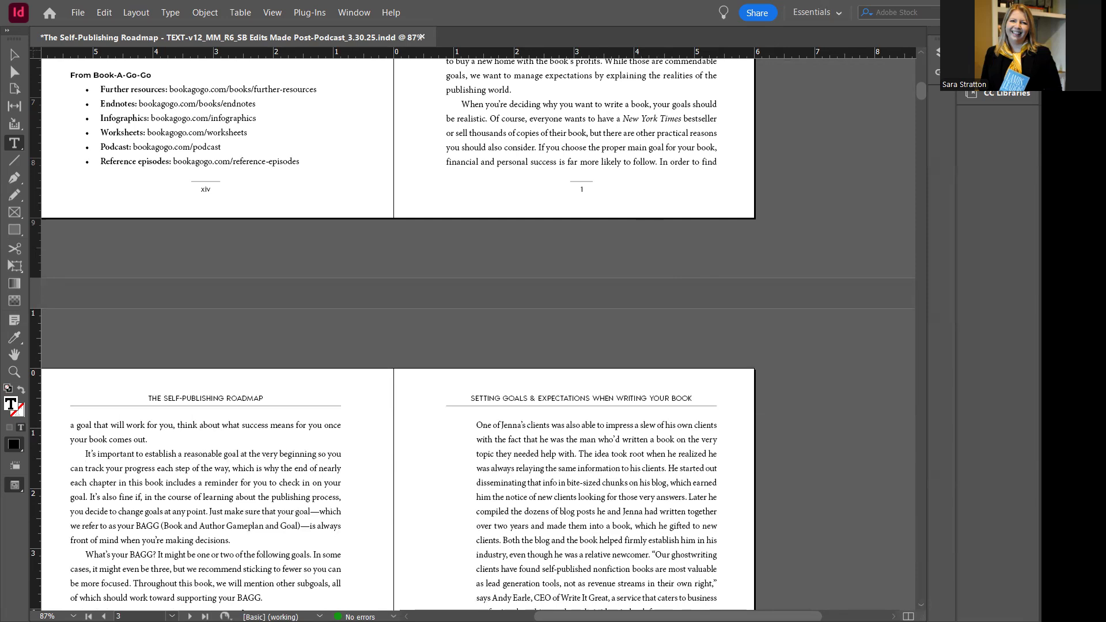
Step: Check how the Promotion item is split across pages 2 and 3, and undo the sentence added on page 1
scroll(397, 334, "down", 5)
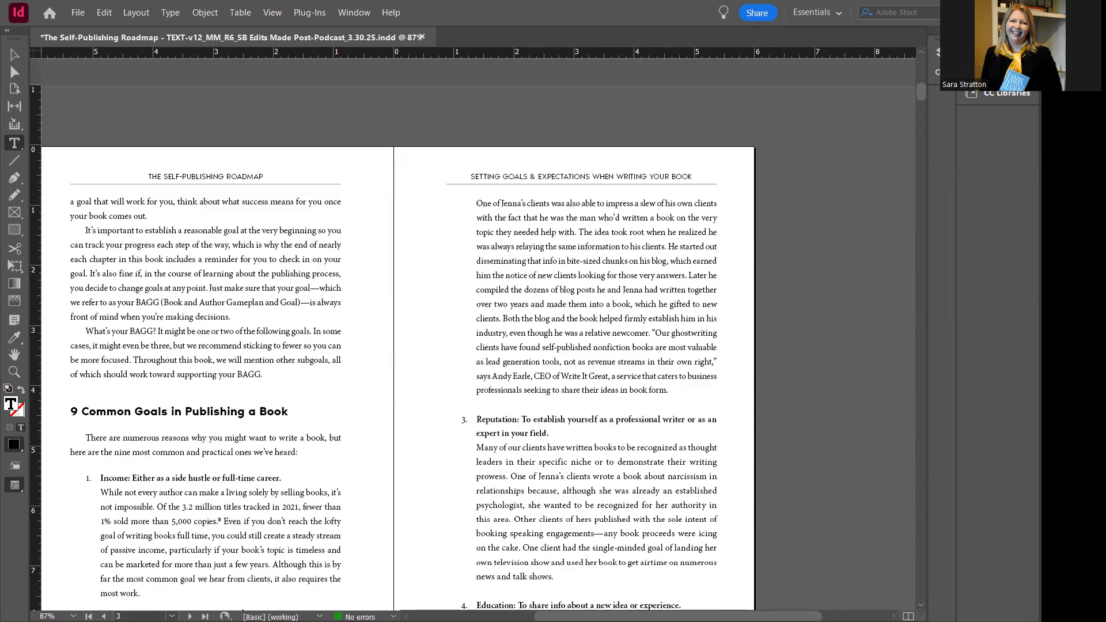
scroll(397, 334, "down", 2)
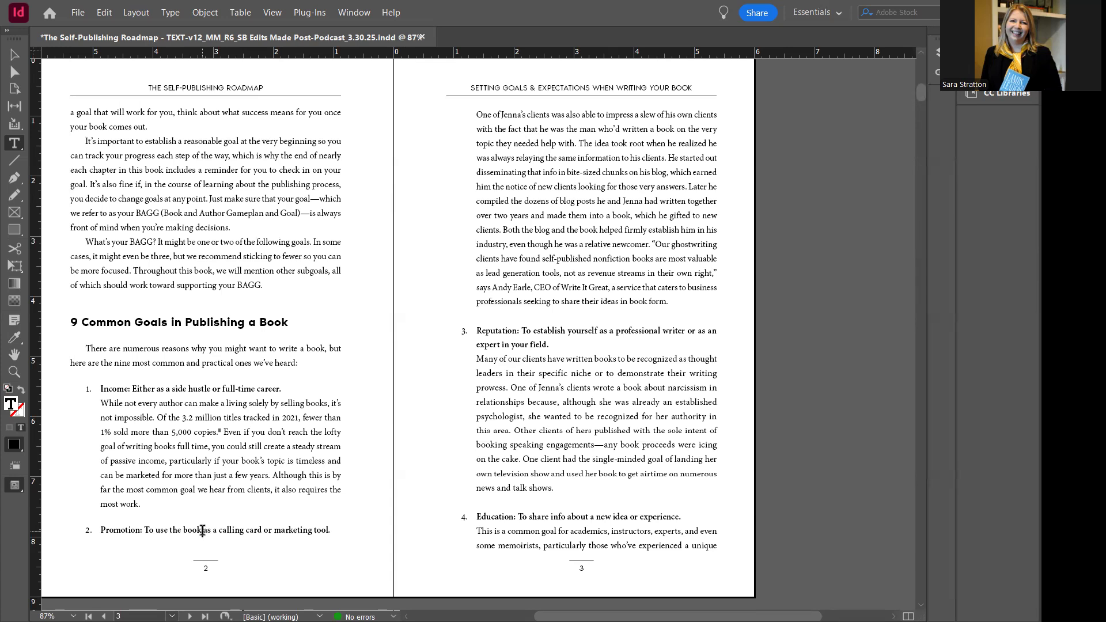
triple_click(202, 530)
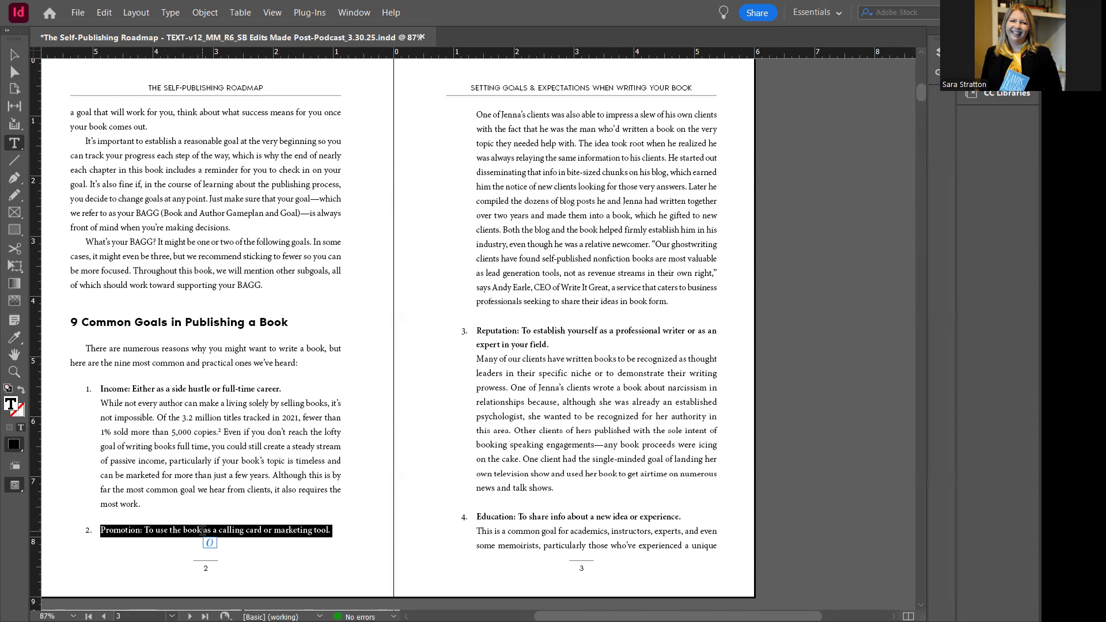
left_click(548, 114)
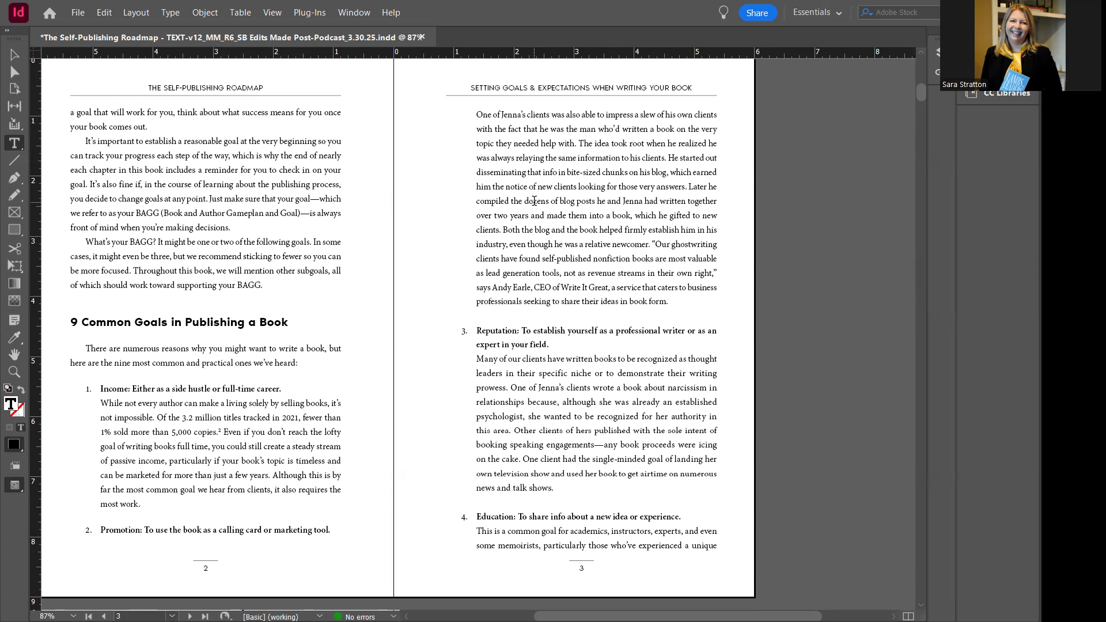
key("alt+Page_Up")
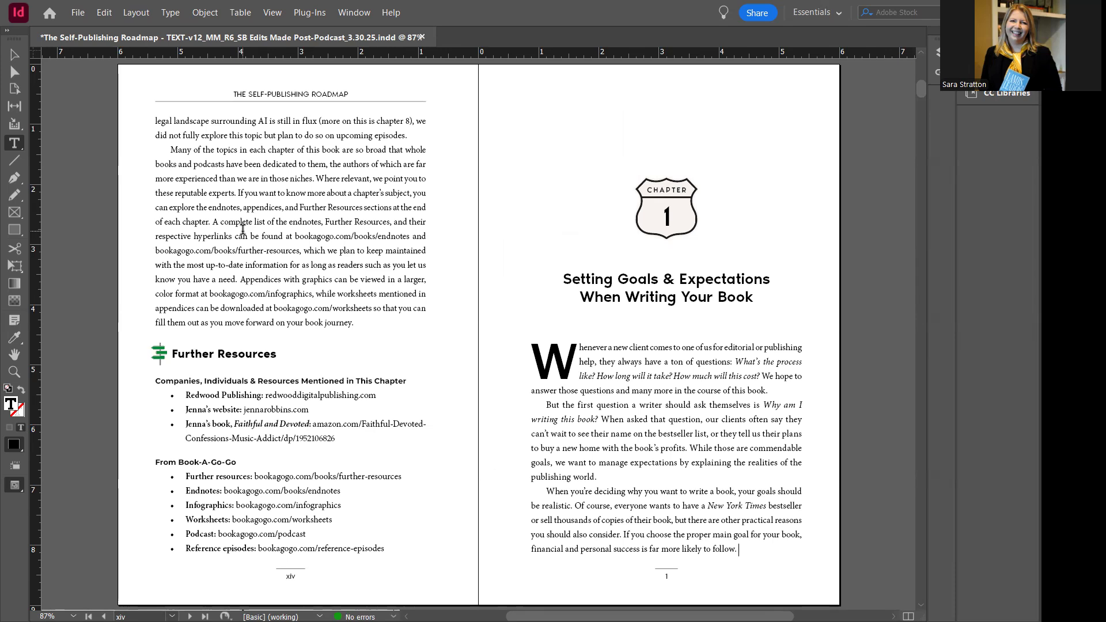
Step: Split the page xiv paragraph so that "A complete list of the endnotes" starts a new paragraph
double_click(215, 224)
left_click(215, 223)
key("Return")
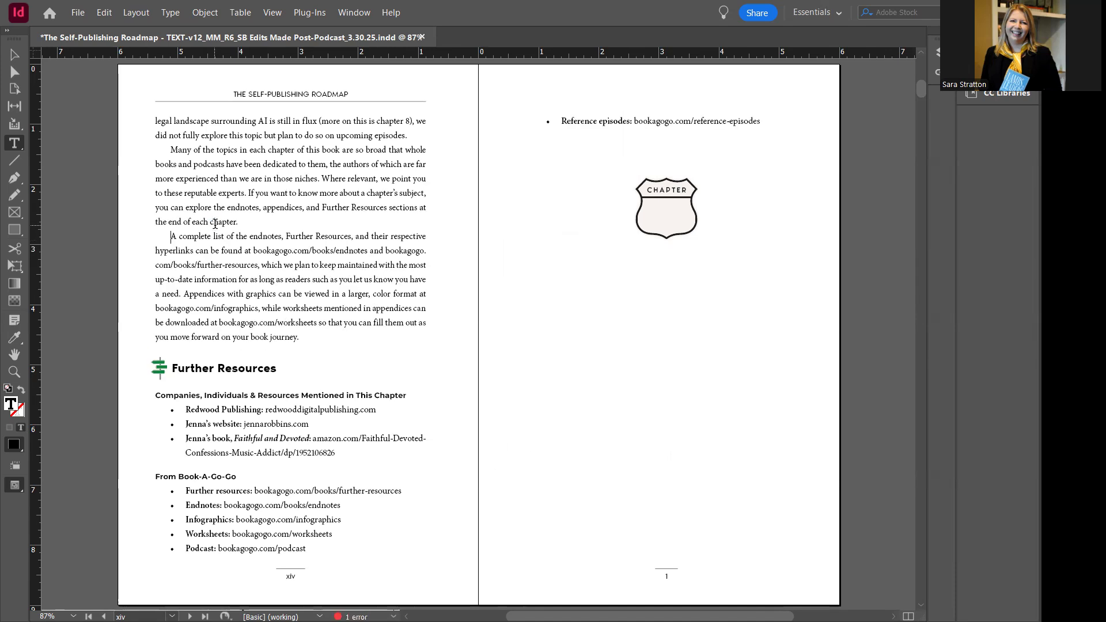
Step: Examine the Reference episodes bullet on the Chapter 1 opening page and the position of the chapter number and title
left_click(632, 122)
scroll(436, 334, "down", 6)
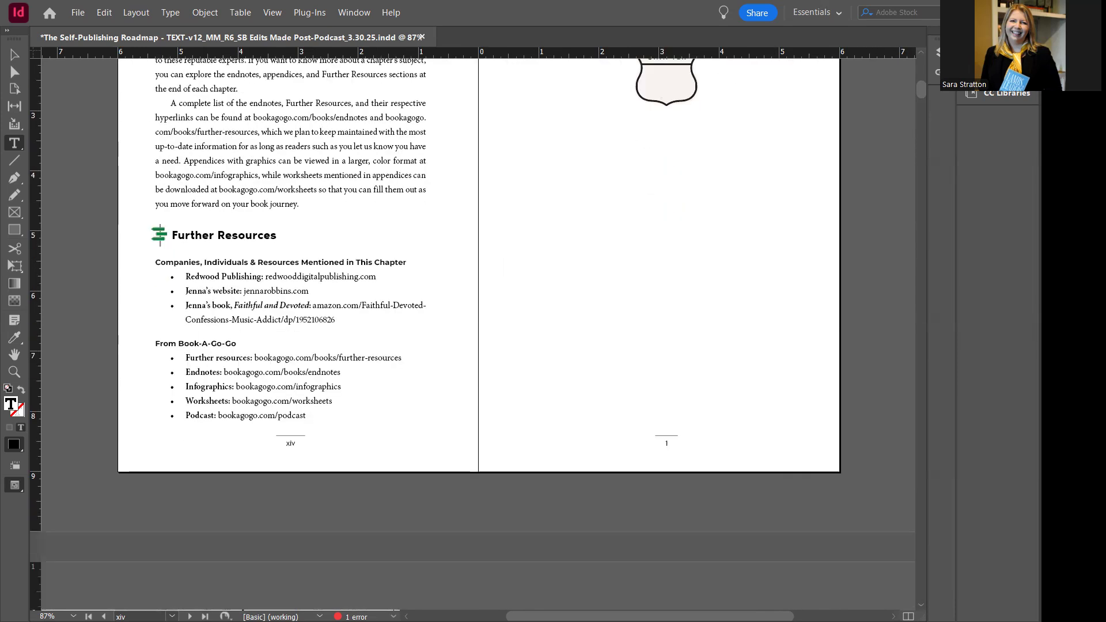
scroll(478, 334, "down", 6)
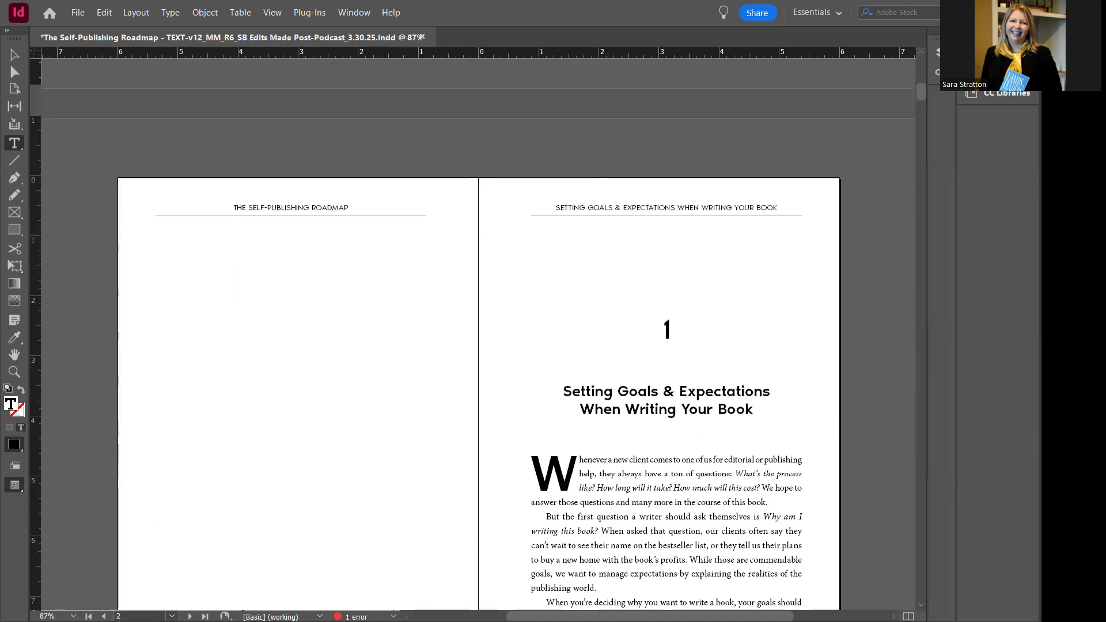
left_click(920, 53)
left_click_drag(919, 56, 919, 56)
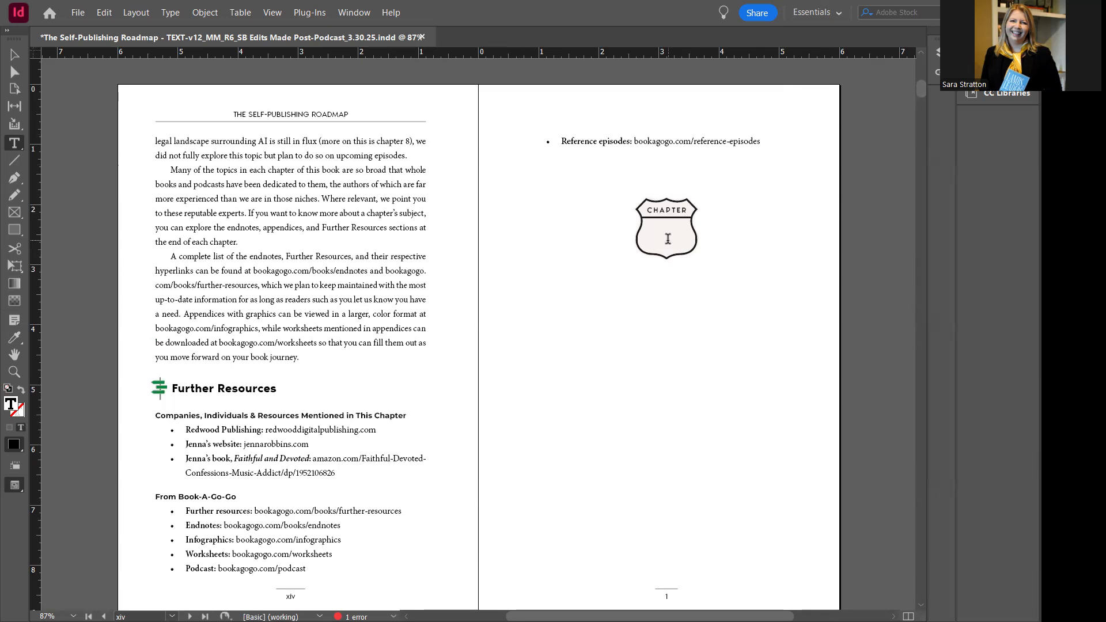
double_click(610, 141)
triple_click(610, 141)
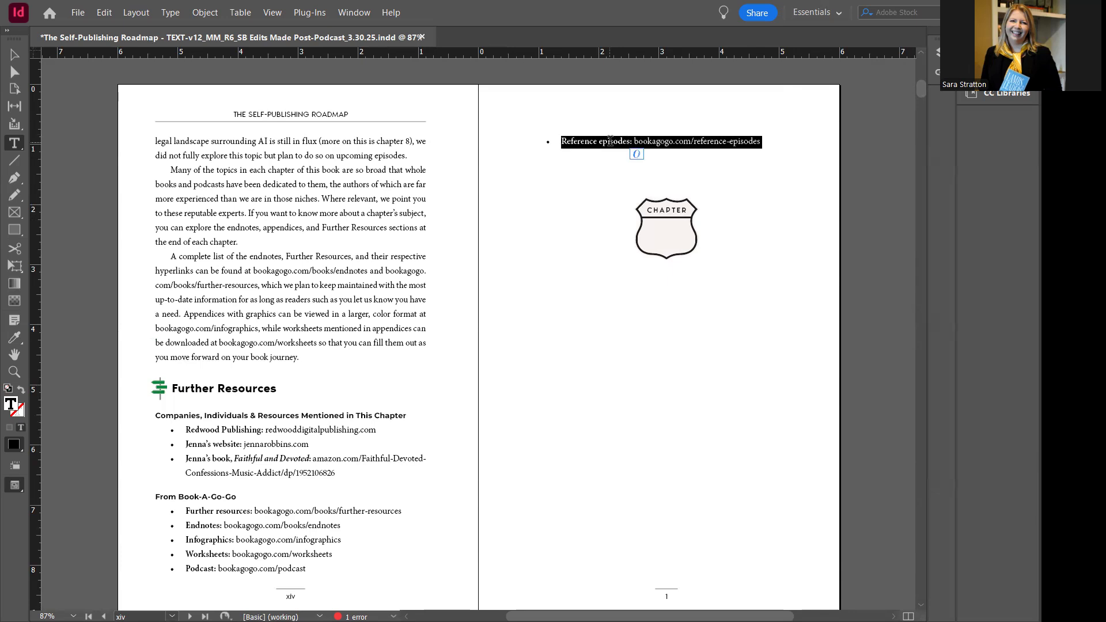
left_click(610, 141)
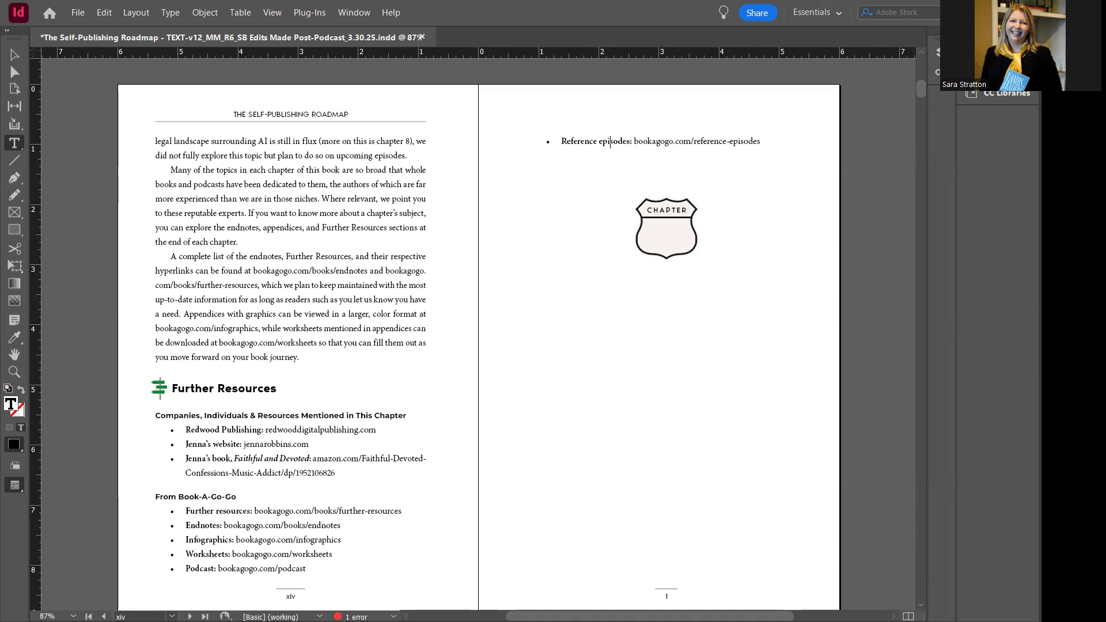
Step: Review the pages following page 1 through the next chapter badge for shifts in text, headers and chapter openings
scroll(478, 334, "down", 8)
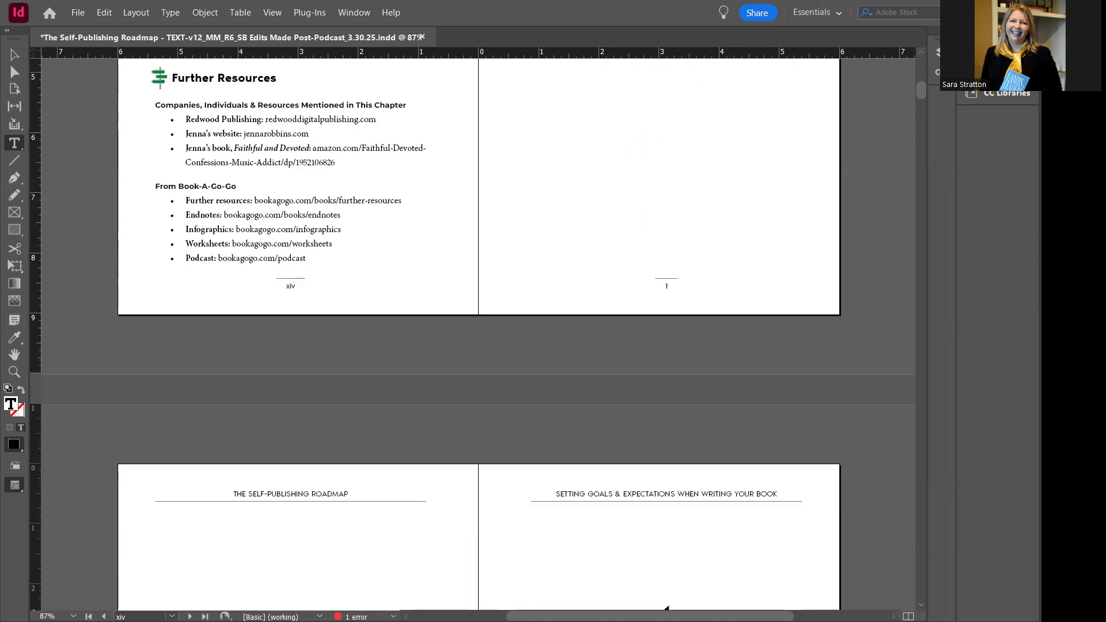
scroll(478, 334, "down", 8)
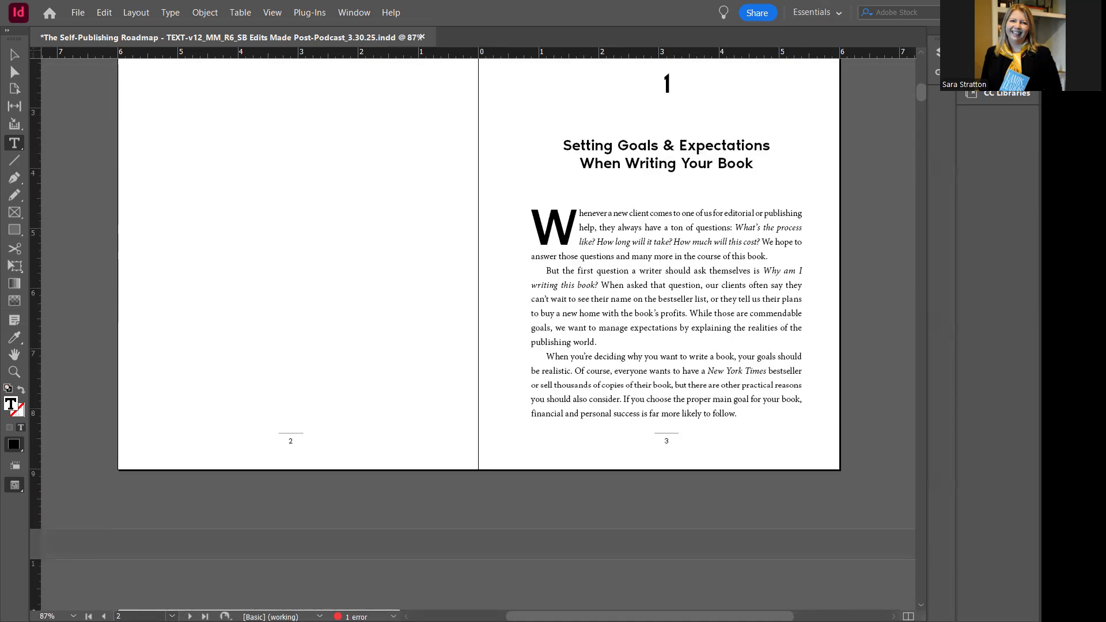
scroll(478, 334, "down", 8)
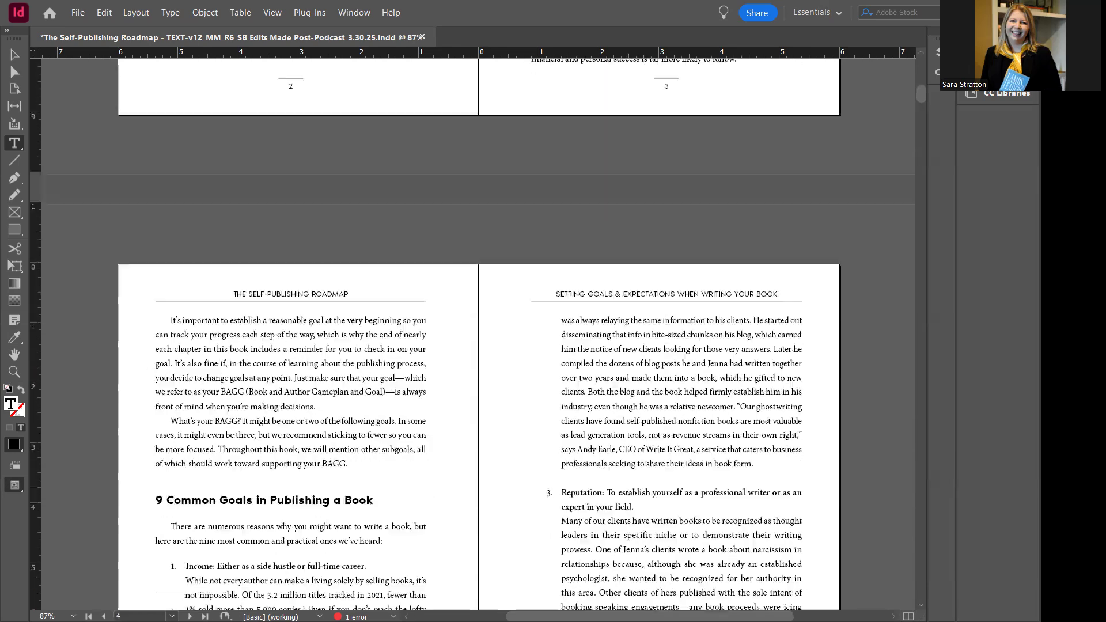
scroll(478, 335, "down", 8)
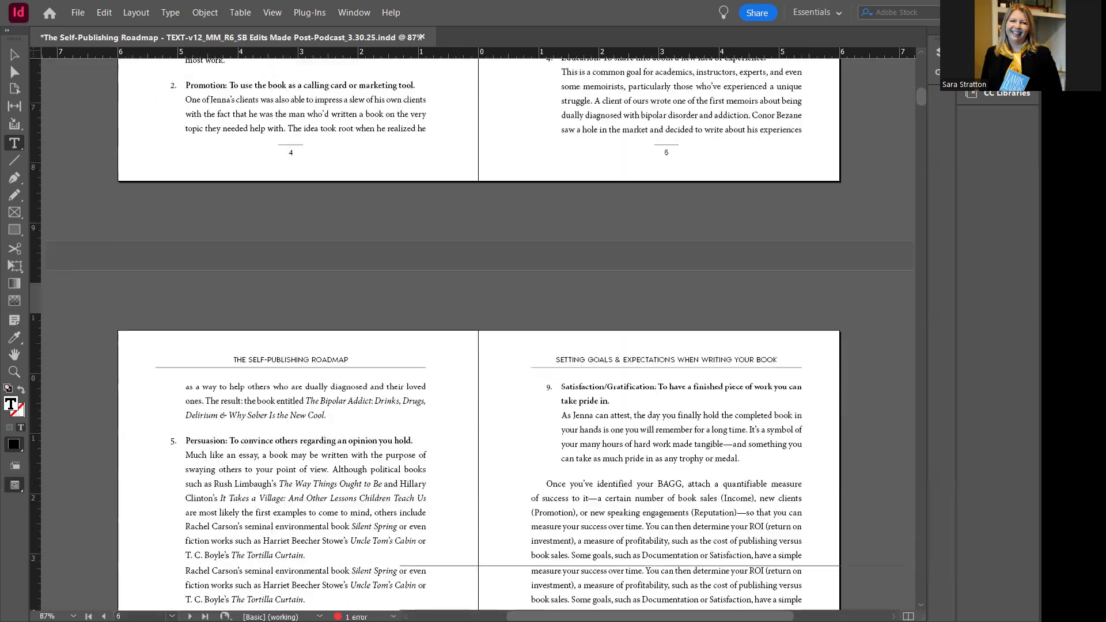
scroll(478, 335, "down", 20)
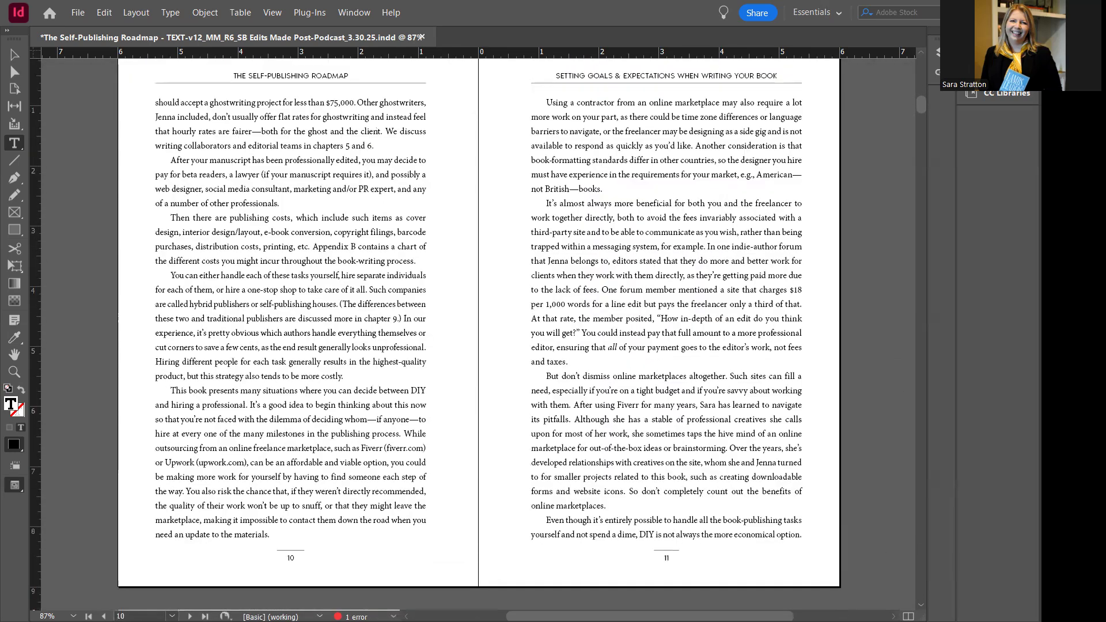
scroll(478, 335, "down", 7)
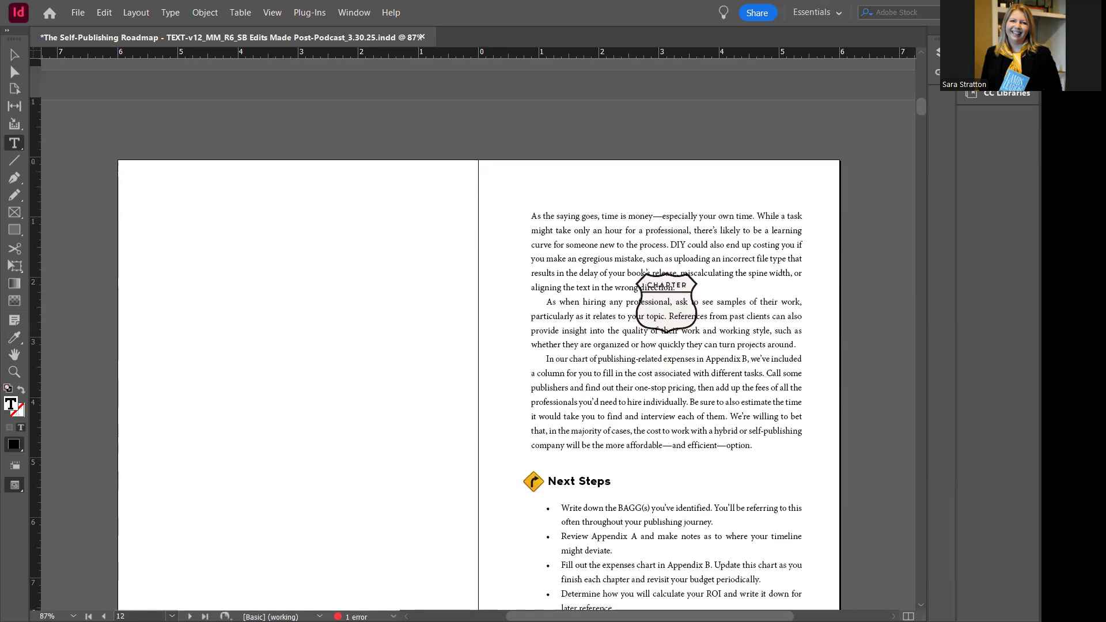